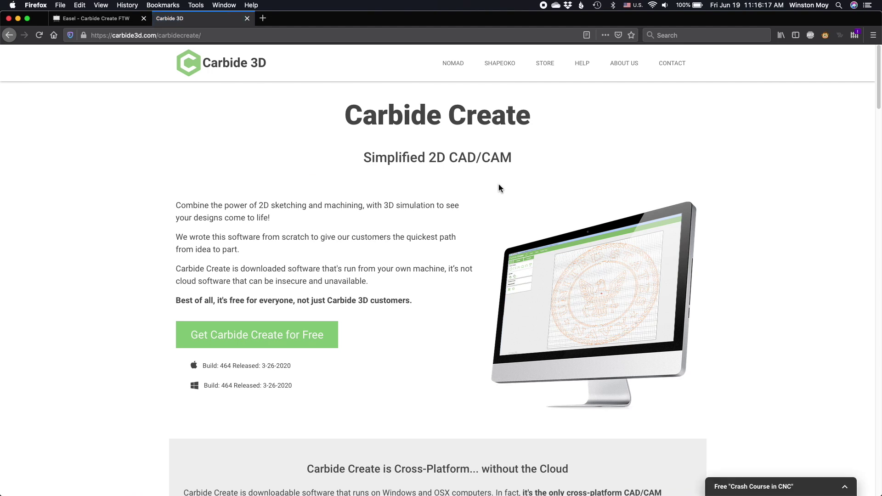
Step: Visit the 'Get Carbide Create for Free' download page, then return to the Easel 'Carbide Create FTW' tab
click(335, 339)
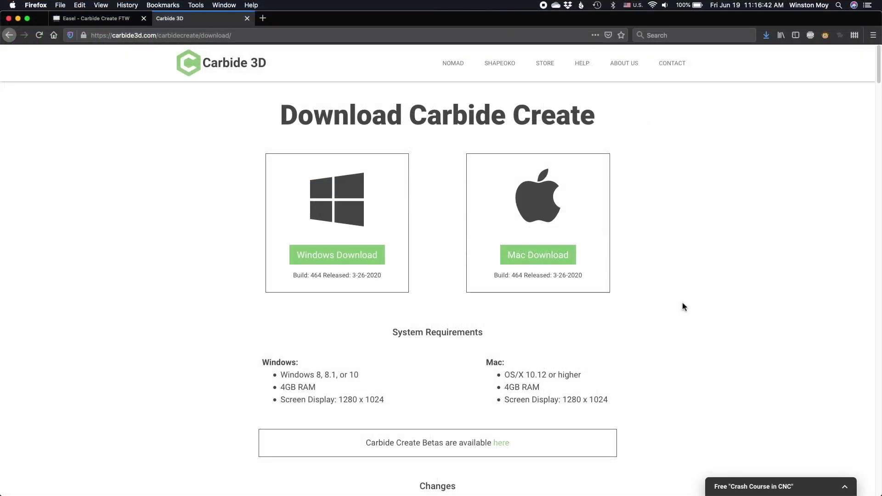
click(126, 23)
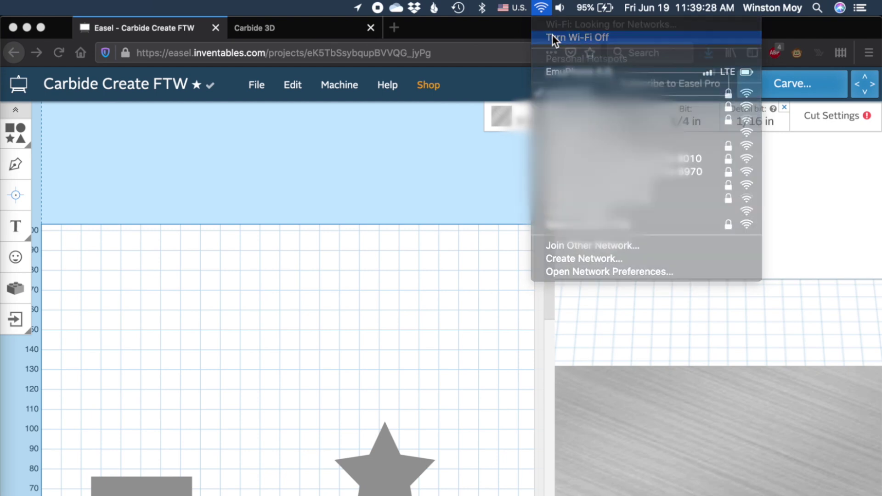
Step: Turn off Wi-Fi, reload the Easel project page, and switch to Carbide Create
click(553, 37)
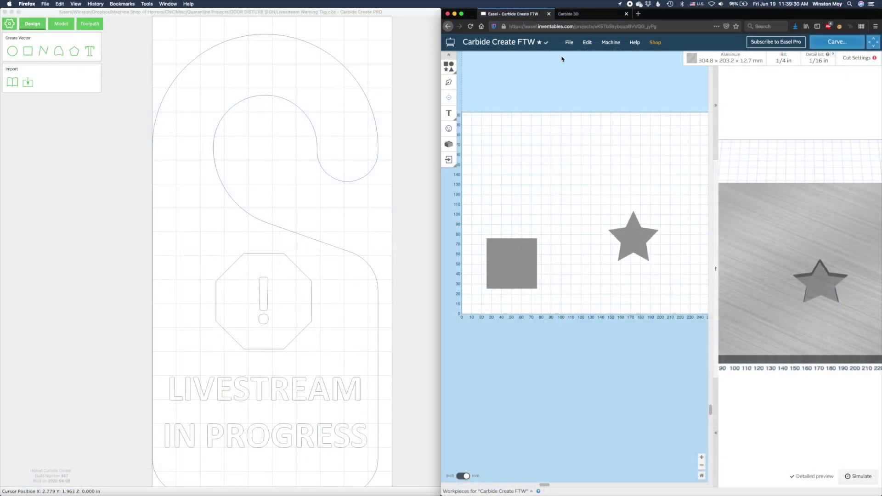
click(470, 26)
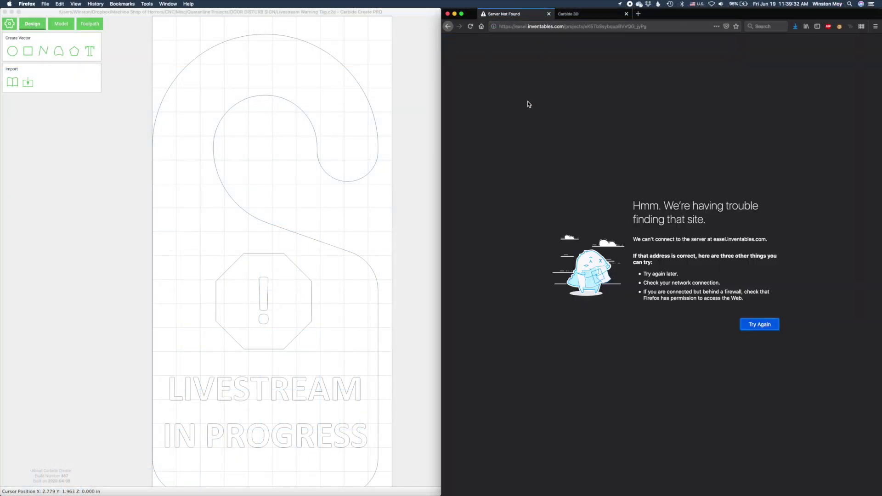
click(222, 142)
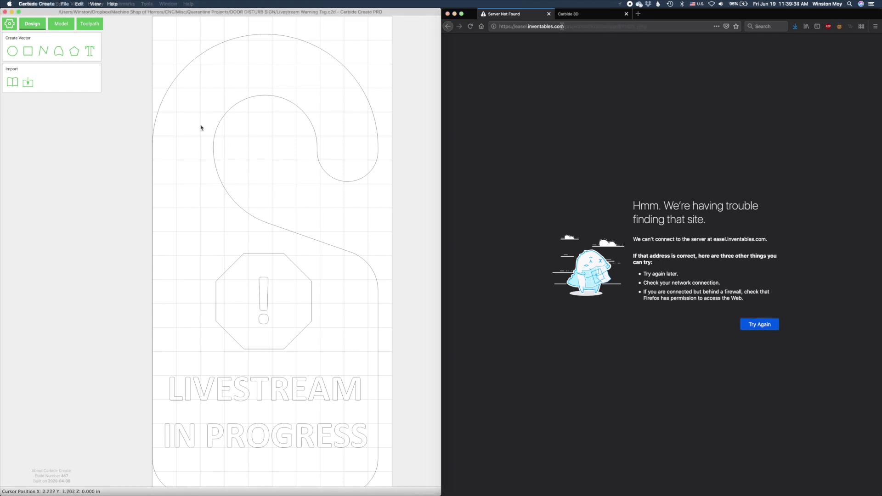
Step: Draw a closed curve shape inside the hook area and deselect it
click(58, 52)
click(249, 160)
click(303, 167)
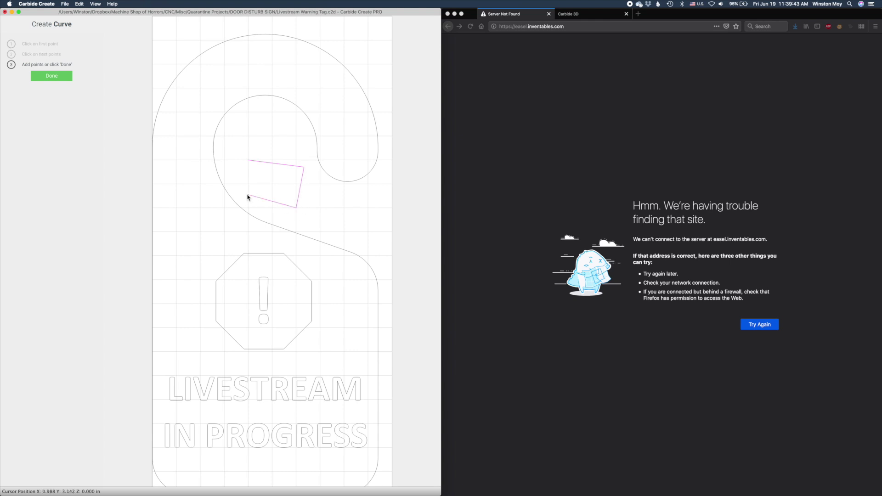
click(249, 160)
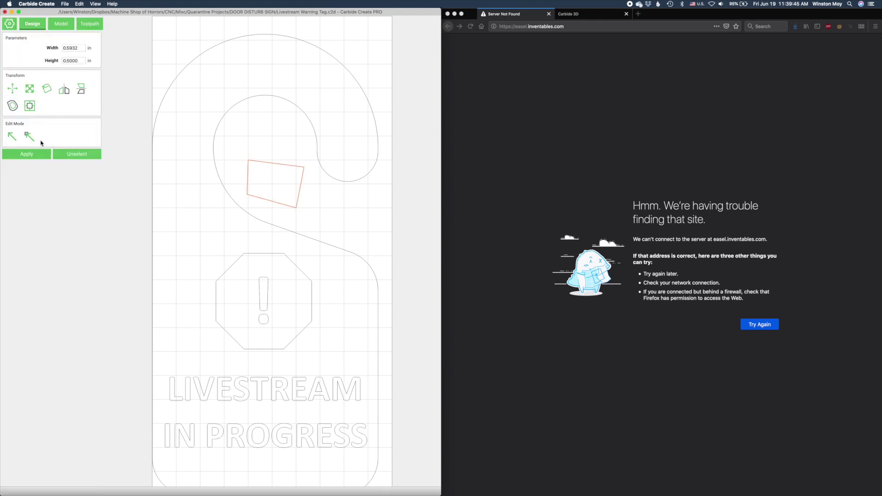
click(73, 157)
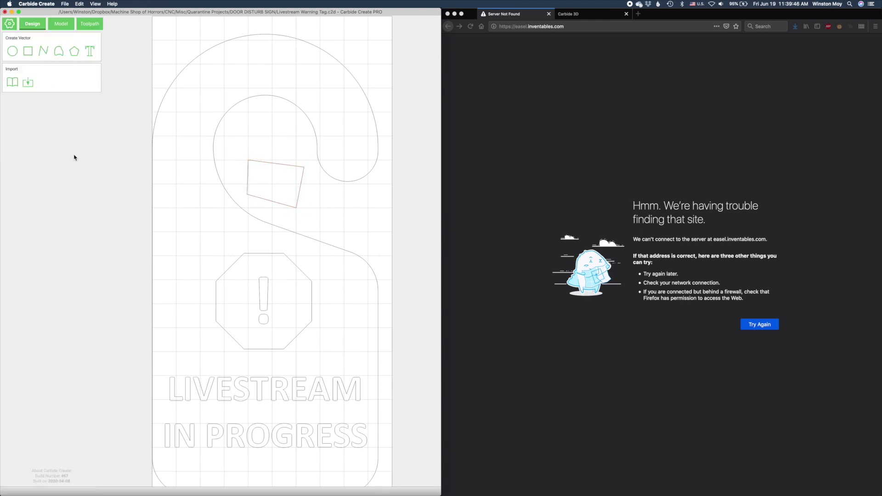
Step: Draw a rectangle on the design and show the fonts available for text
click(28, 51)
drag(179, 224, 224, 256)
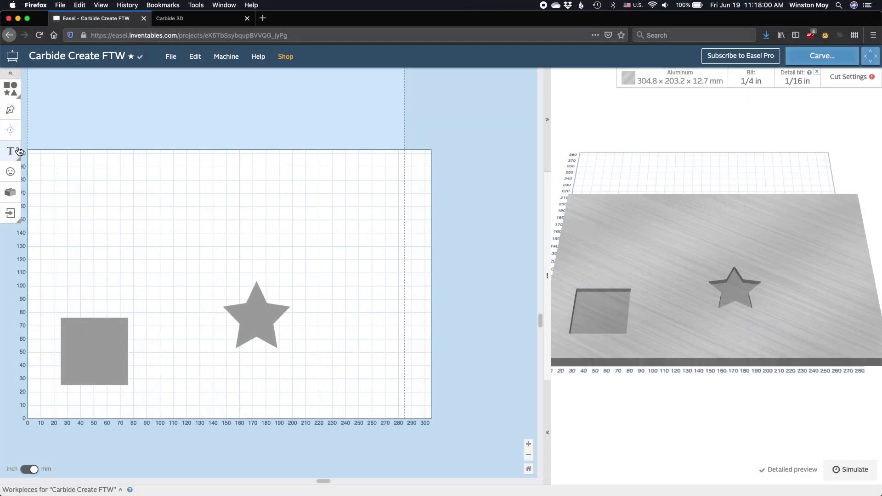
click(9, 153)
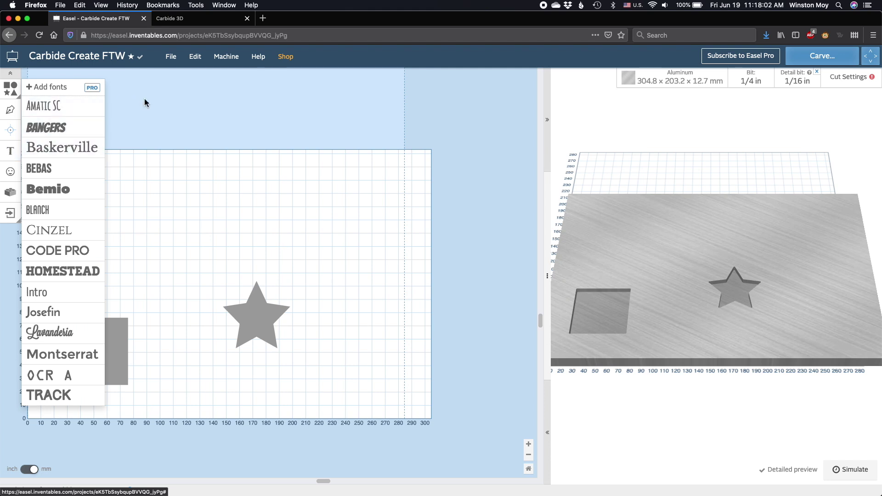
mouse_move(92, 90)
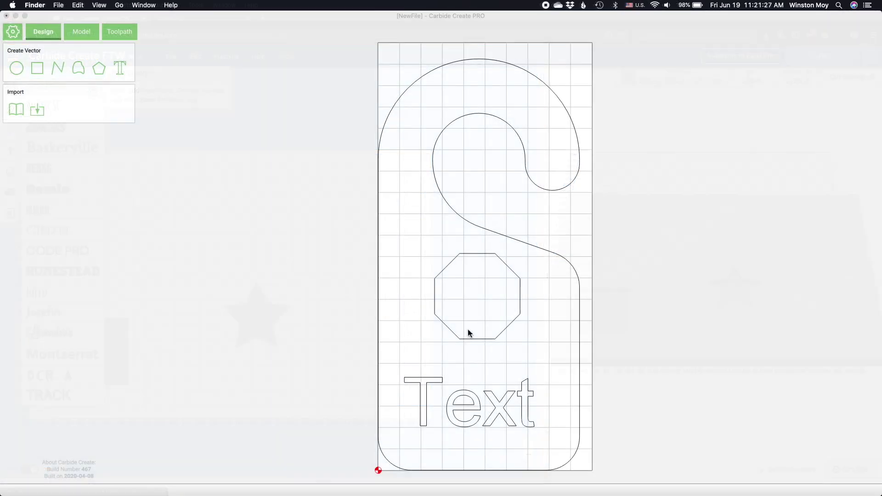
Step: Set the placeholder Text to Pacifico - Regular and orbit the simulated MDF carve
click(429, 377)
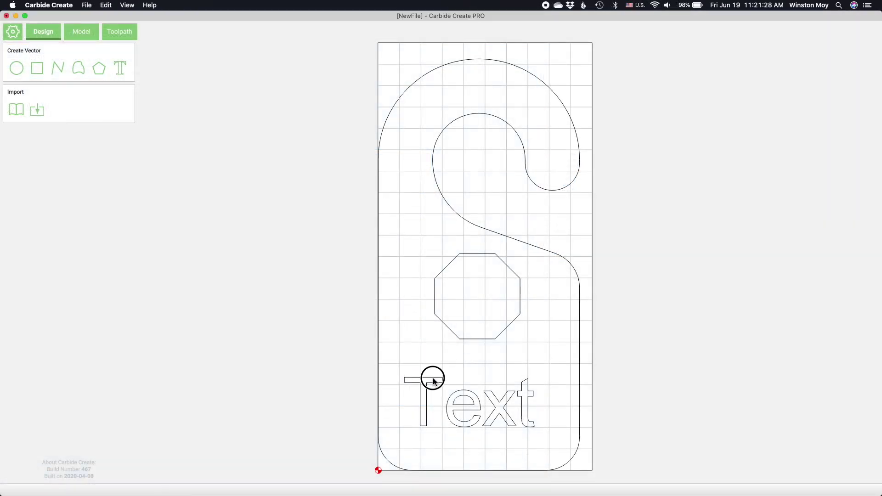
click(115, 181)
scroll(112, 87, up, 10)
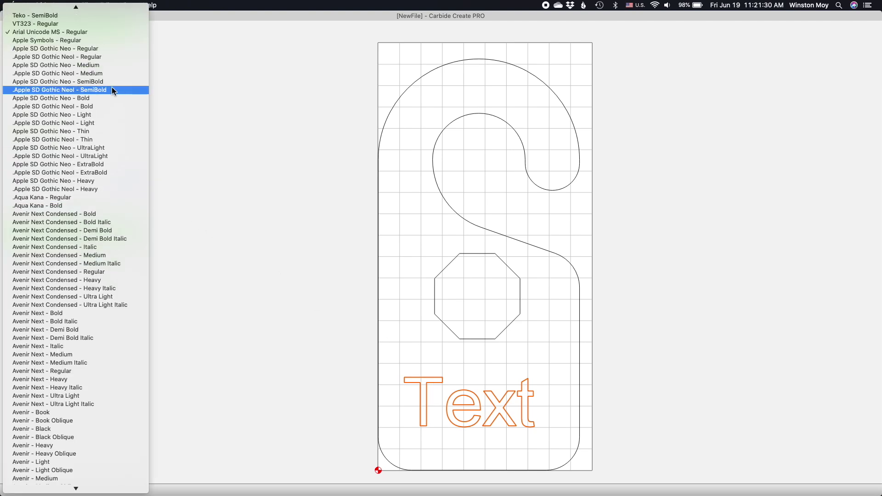
click(80, 16)
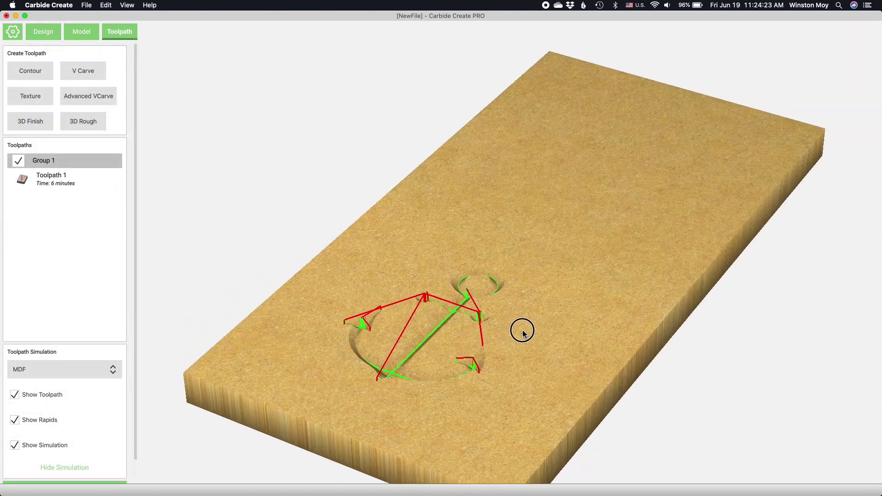
drag(522, 331, 328, 309)
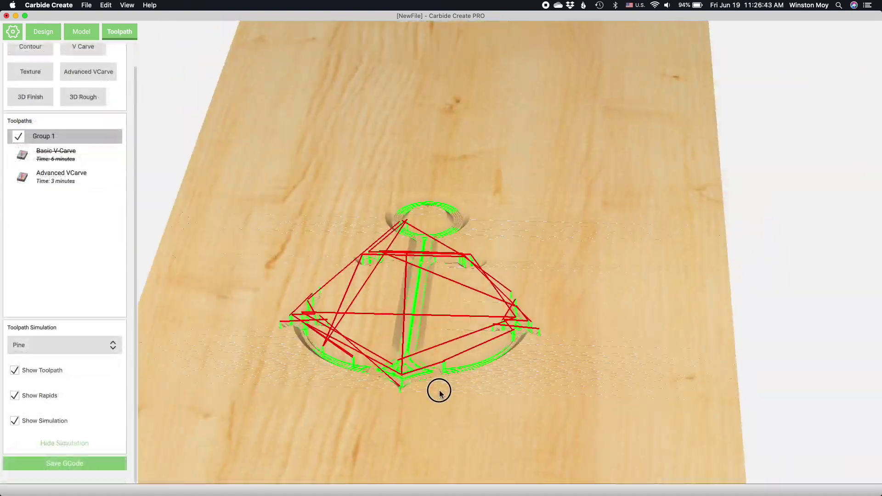
drag(440, 388, 451, 287)
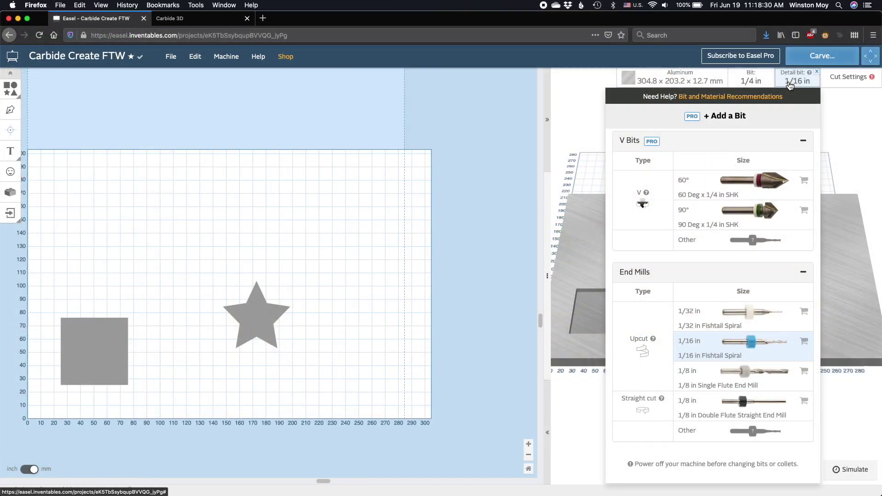
Step: Check Easel's V Bits PRO badge, then open the Letters toolpath in Carbide Create
mouse_move(657, 143)
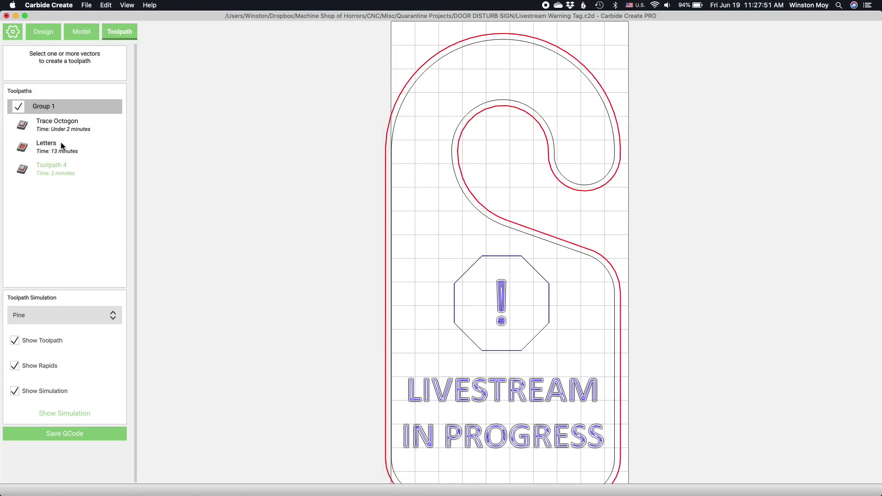
double_click(59, 146)
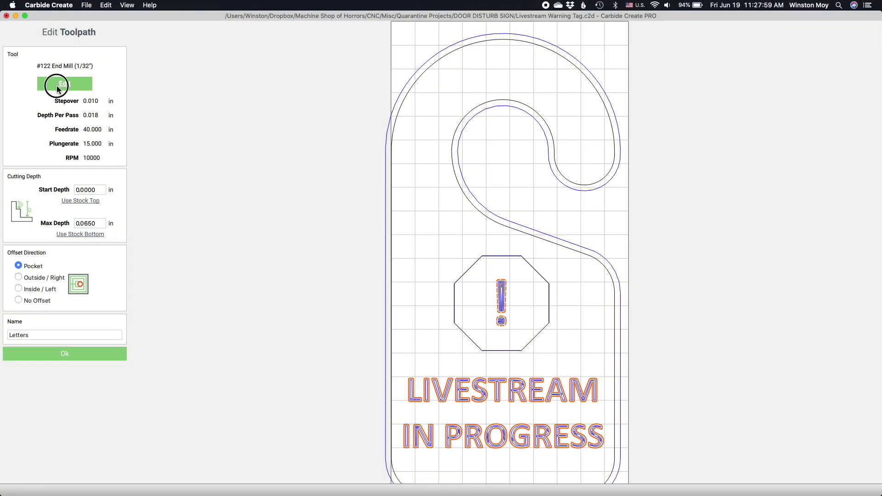
Step: Check the 1/32" end mill's stepover, depth per pass and spindle speed, then accept
click(58, 84)
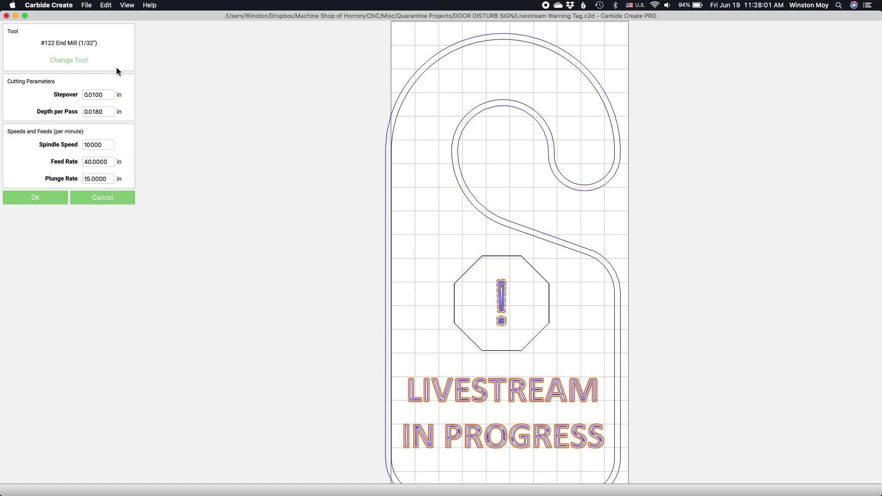
double_click(106, 95)
double_click(107, 112)
double_click(108, 143)
click(37, 197)
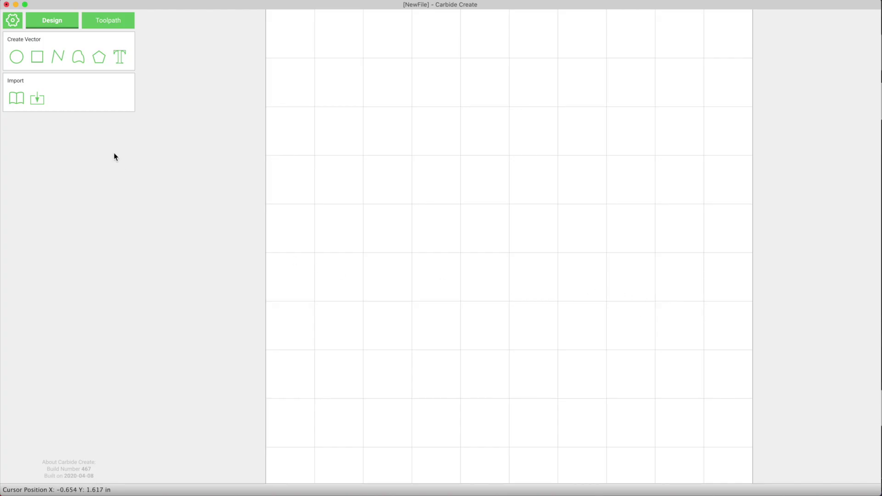
Step: Set the stock to 2.5 × 5 in, checking the 0.2550 in thickness and top/bottom zero
click(18, 23)
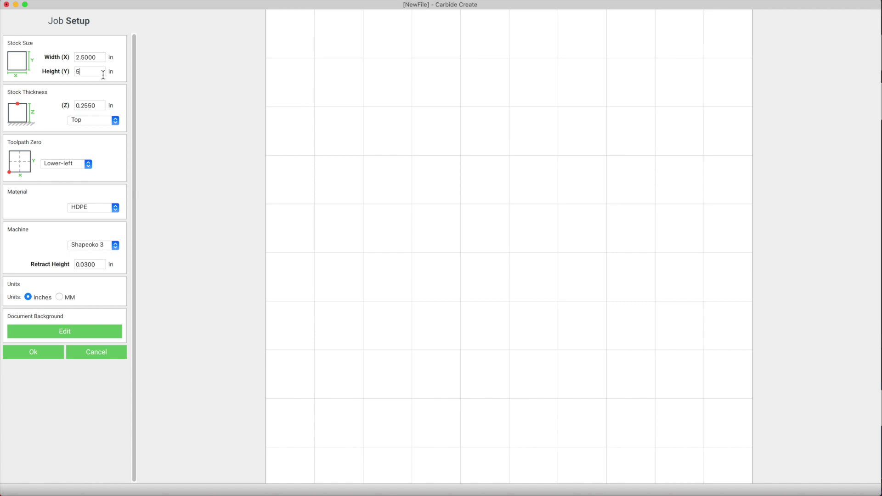
double_click(99, 107)
click(101, 121)
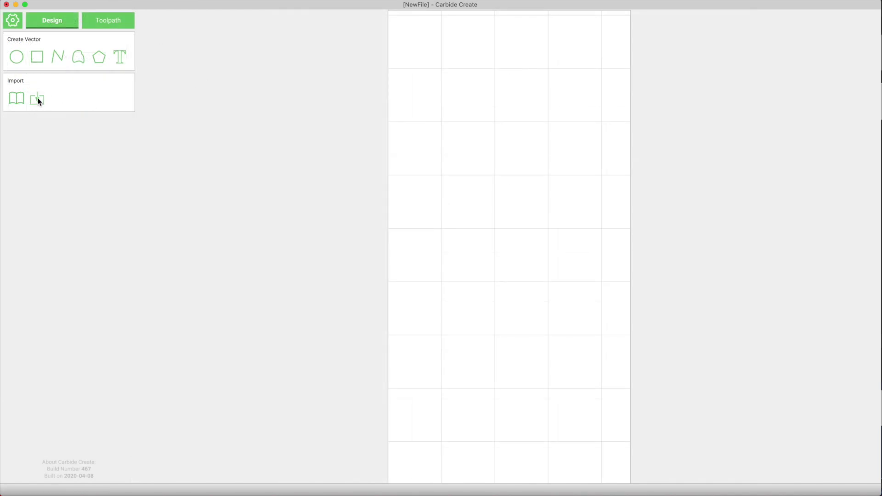
Step: Import Do Not Disturb.svg from the Desktop and move it to X 0 with a bottom-left anchor
click(36, 97)
click(434, 147)
click(542, 188)
click(749, 307)
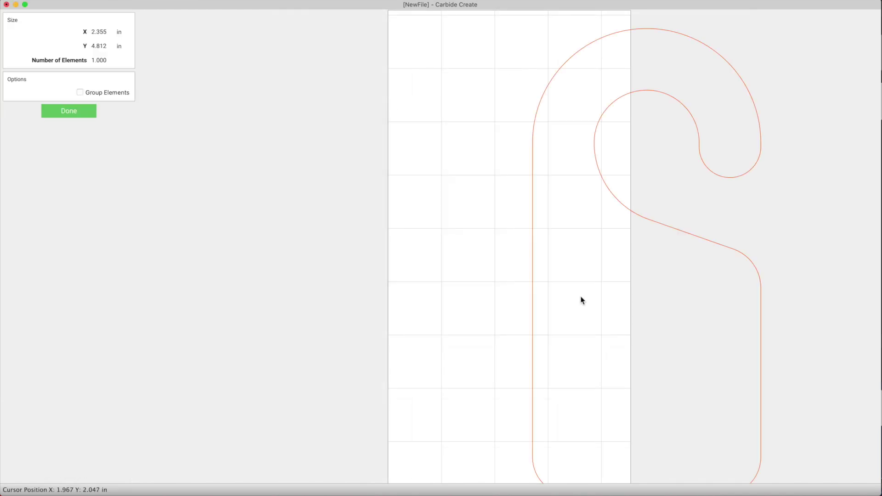
click(83, 111)
click(14, 81)
double_click(103, 61)
text(0)
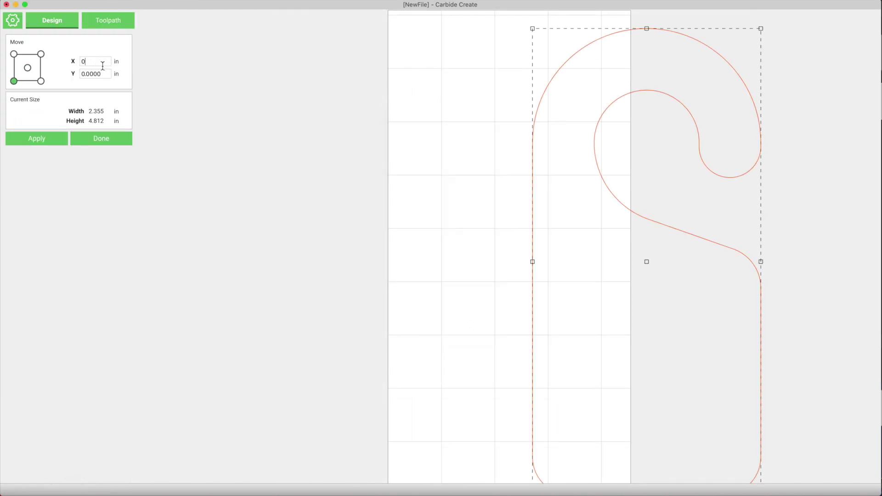
click(36, 138)
click(139, 81)
Step: Draw an 8-sided polygon (octagon) below the hook
click(98, 57)
click(500, 306)
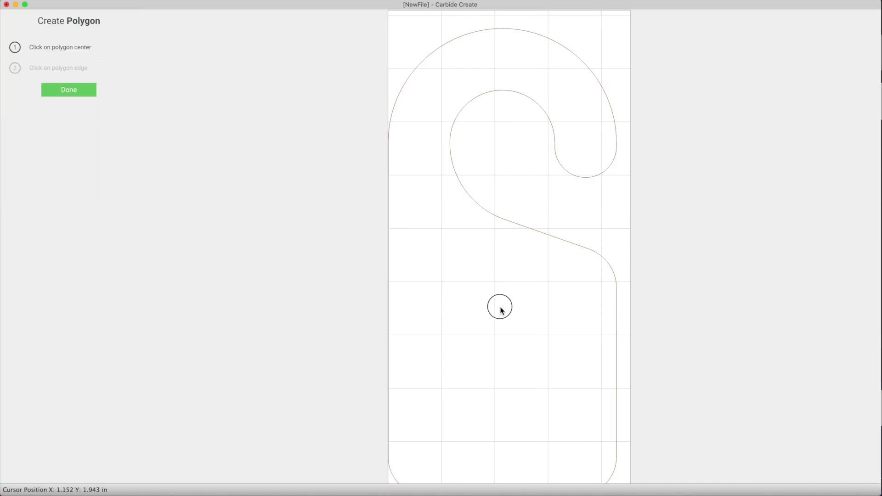
click(452, 307)
double_click(105, 103)
text(8)
key(Return)
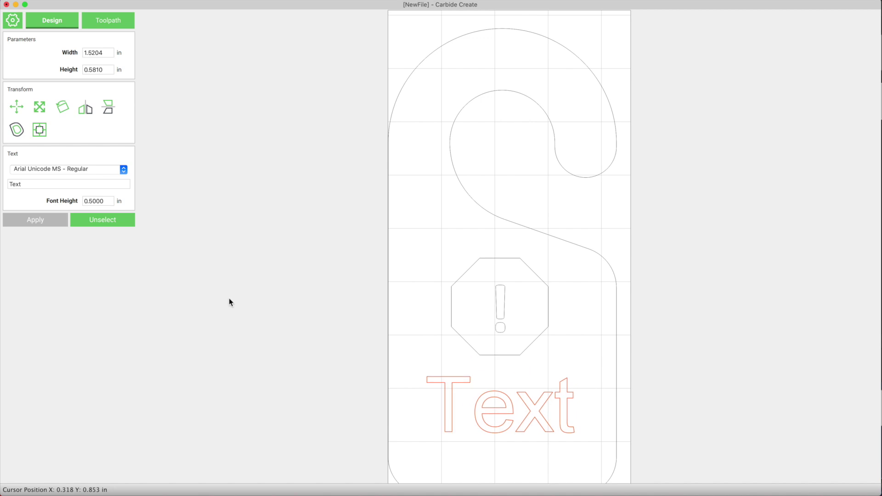
Step: Change the text to 'Stuff...' and move it lower on the hanger
double_click(44, 185)
text(Stuff...)
key(Return)
drag(484, 416, 449, 421)
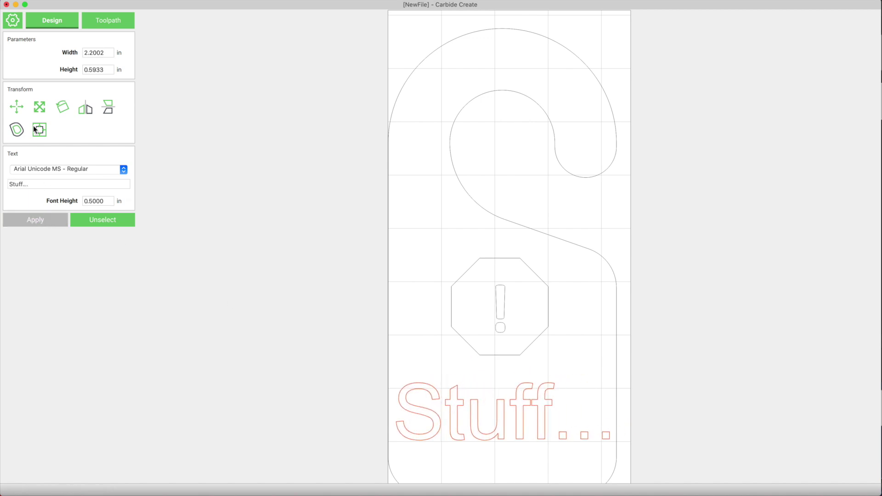
click(166, 35)
Step: Select the octagon and start a contour toolpath on it
click(109, 21)
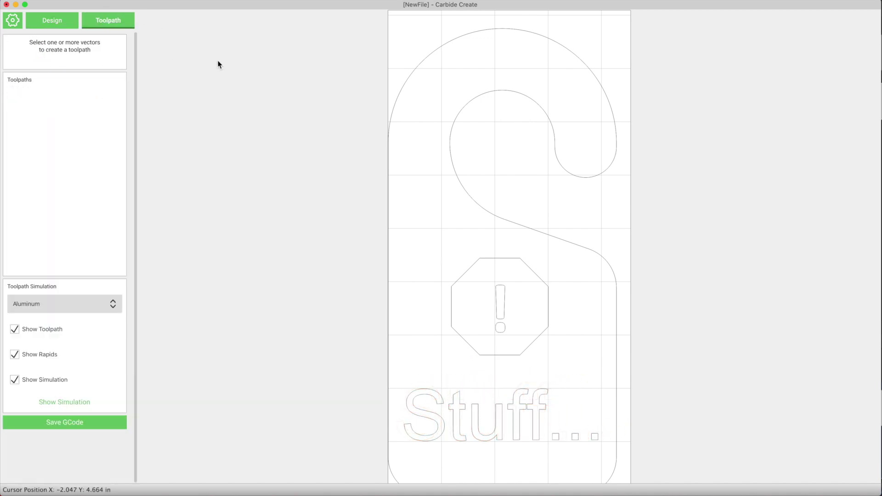
click(473, 269)
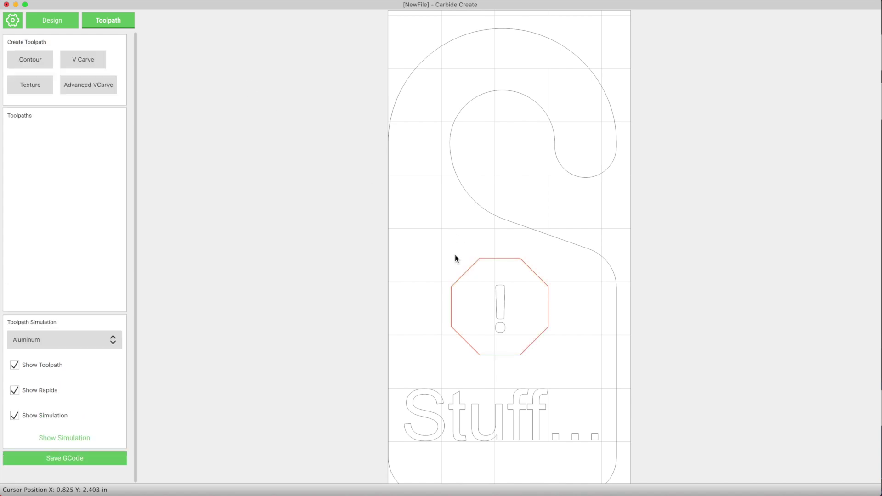
click(29, 60)
Step: Choose the #112 1/16" end mill from the HDPE tool library for the toolpath
click(60, 73)
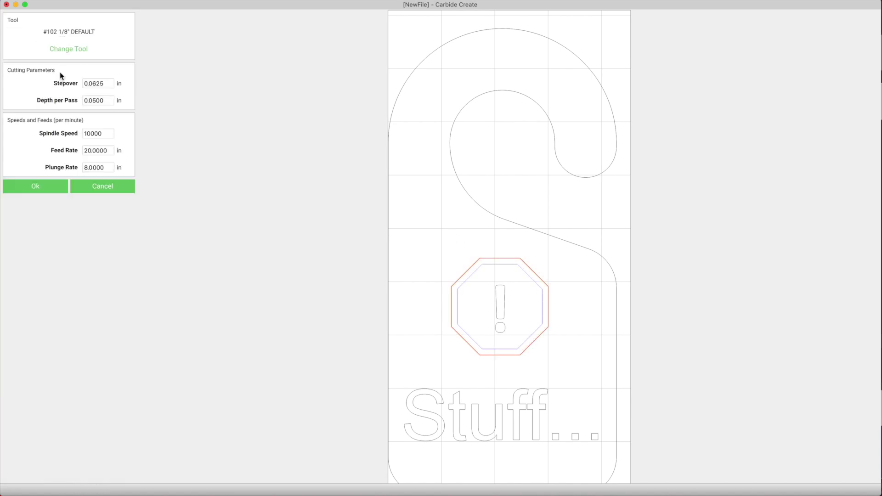
click(71, 49)
click(369, 105)
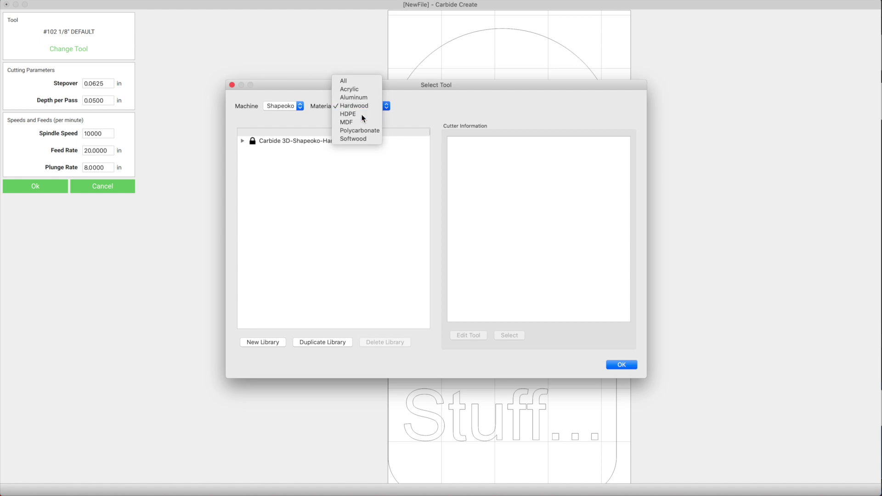
click(363, 115)
click(243, 141)
click(252, 150)
click(294, 166)
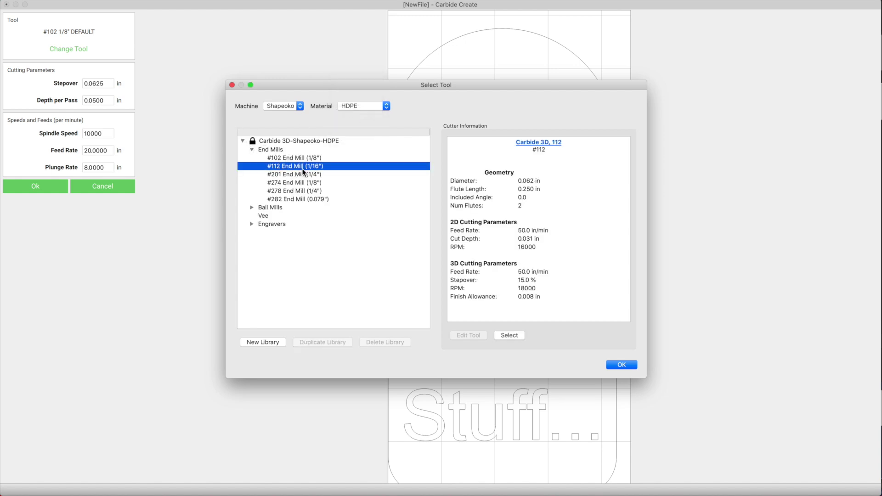
click(508, 335)
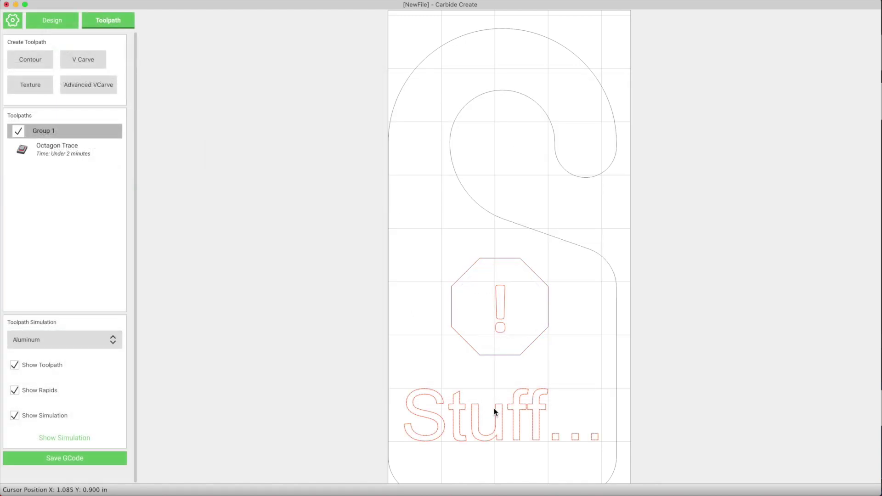
Step: Start a contour toolpath for the text using the #122 1/32" end mill
click(29, 60)
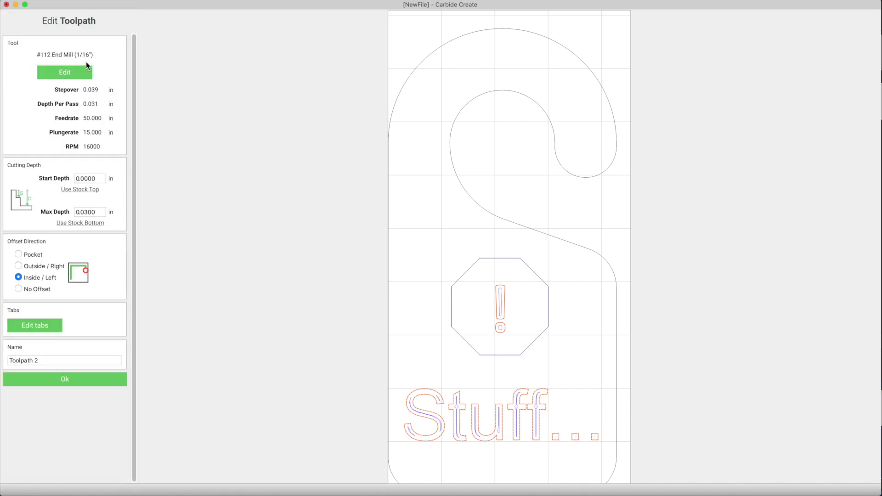
click(73, 71)
click(72, 53)
click(242, 141)
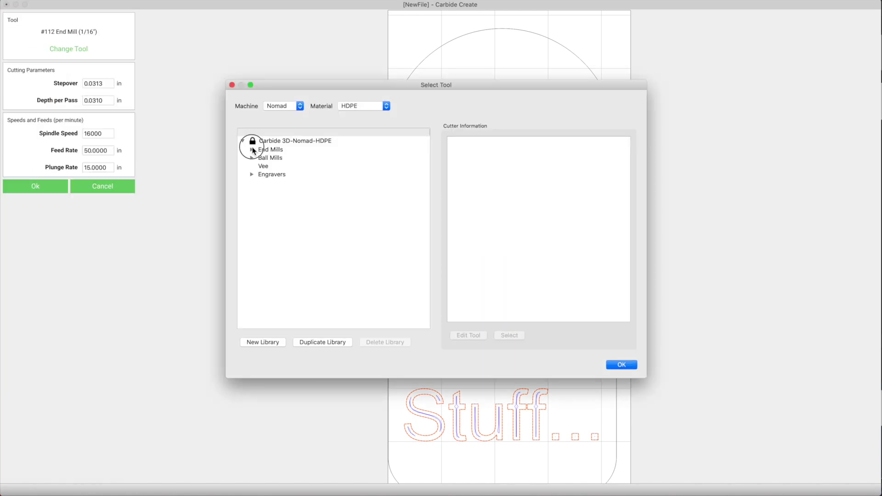
click(252, 149)
click(286, 175)
click(509, 335)
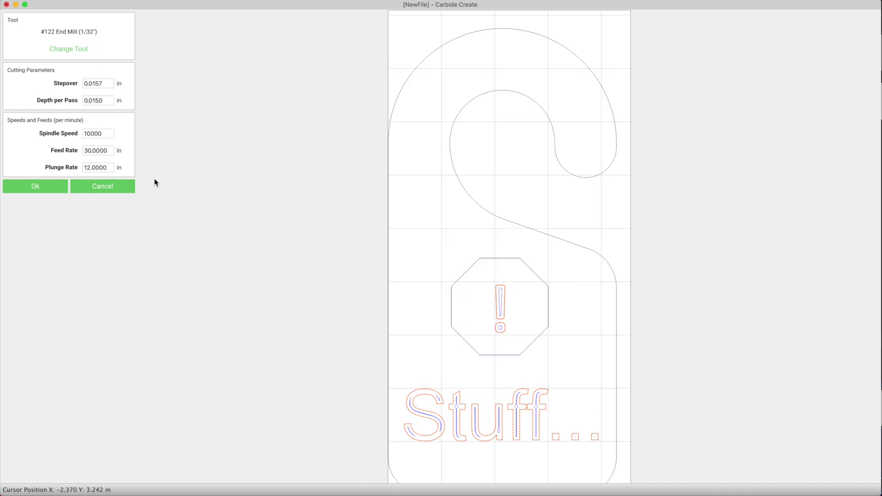
click(38, 188)
Step: Set the toolpath to Pocket, name it 'Text Pocketing', and save it
click(19, 254)
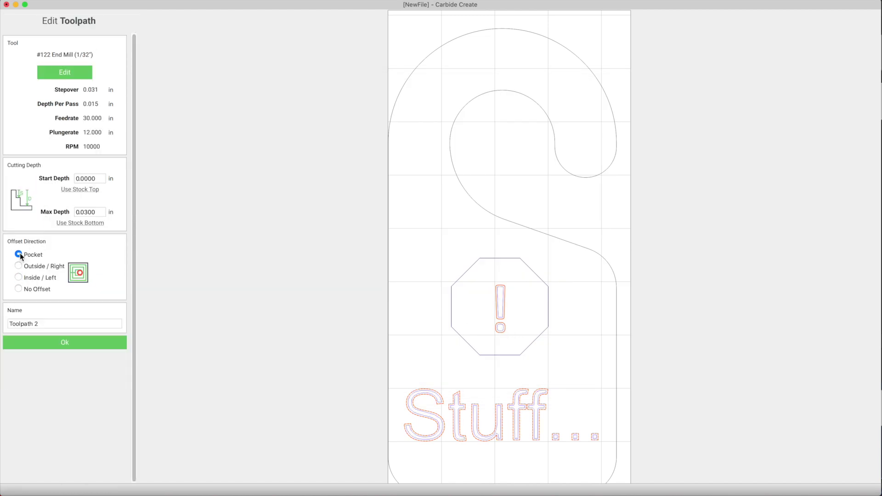
triple_click(46, 323)
text(Text Pocketing)
click(64, 347)
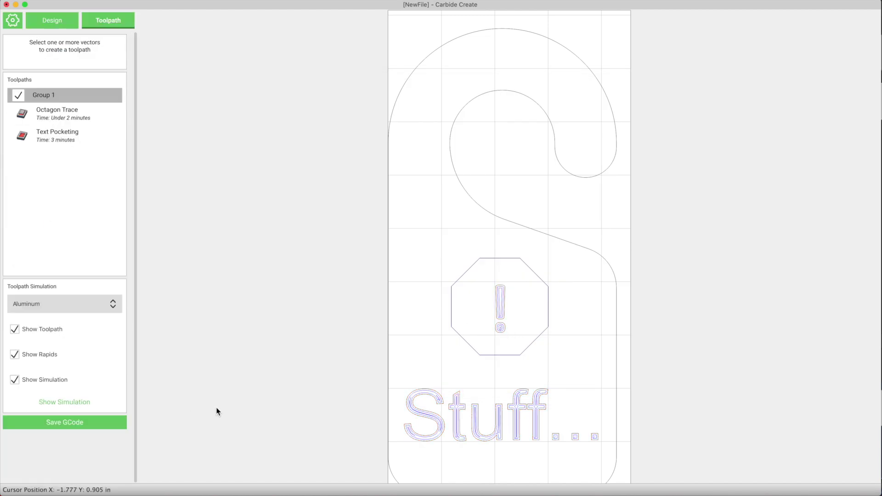
Step: Start a contour toolpath on the outer outline with the #102 1/8" end mill
click(387, 280)
click(69, 85)
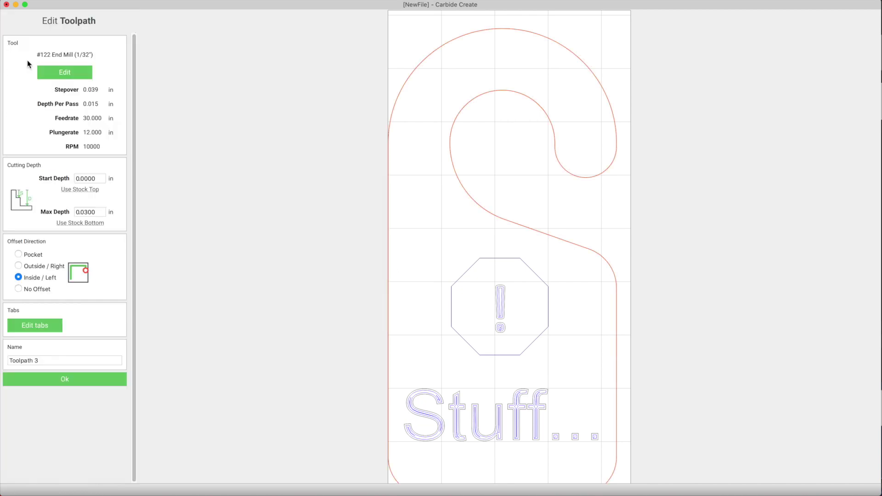
click(53, 71)
click(69, 48)
click(252, 150)
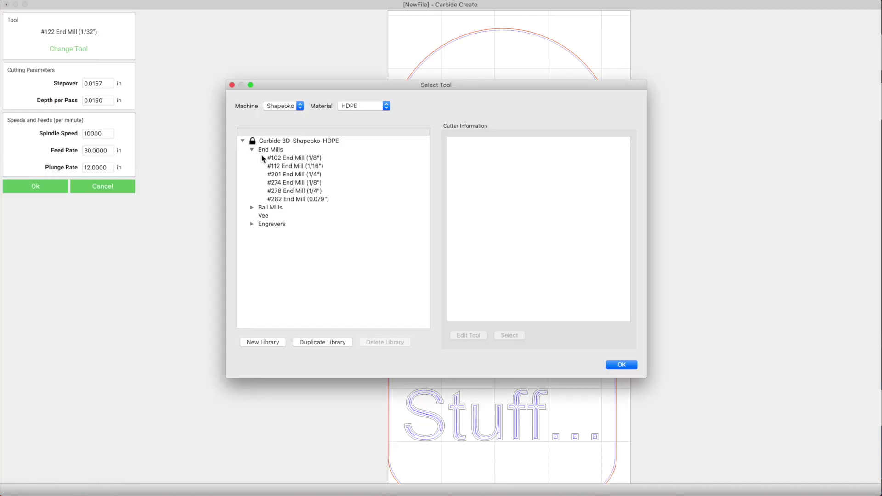
click(289, 158)
click(509, 335)
click(36, 186)
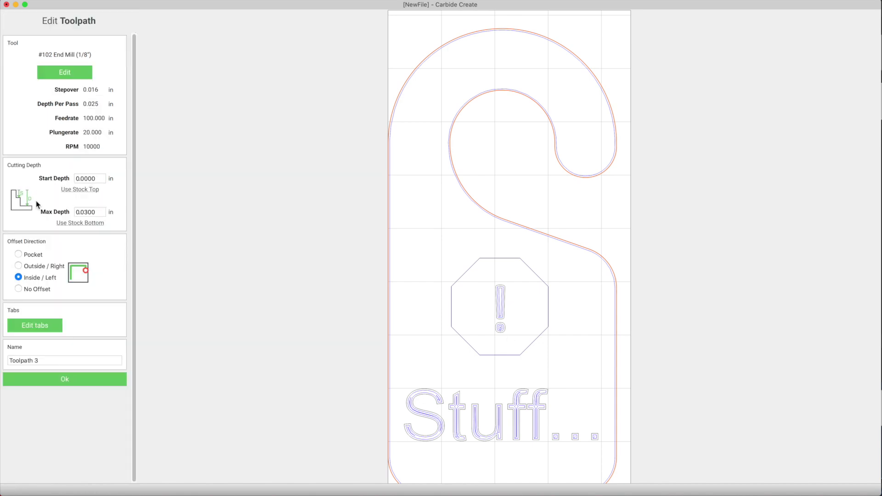
Step: Name the toolpath 'Cutout' and cut on the outside of the line
triple_click(54, 357)
text(Cutout)
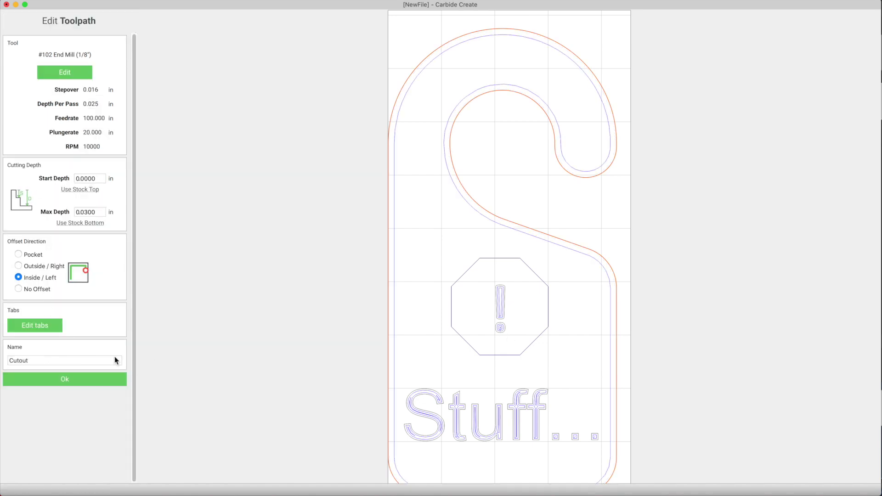
click(18, 266)
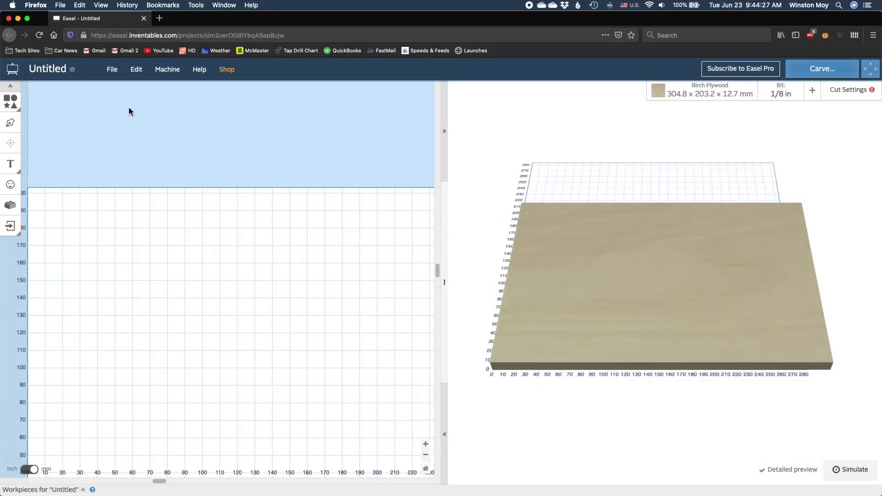
Step: Try importing Mini Colorado Op 1.nc as G-code and read the post-processor rejection error
click(112, 72)
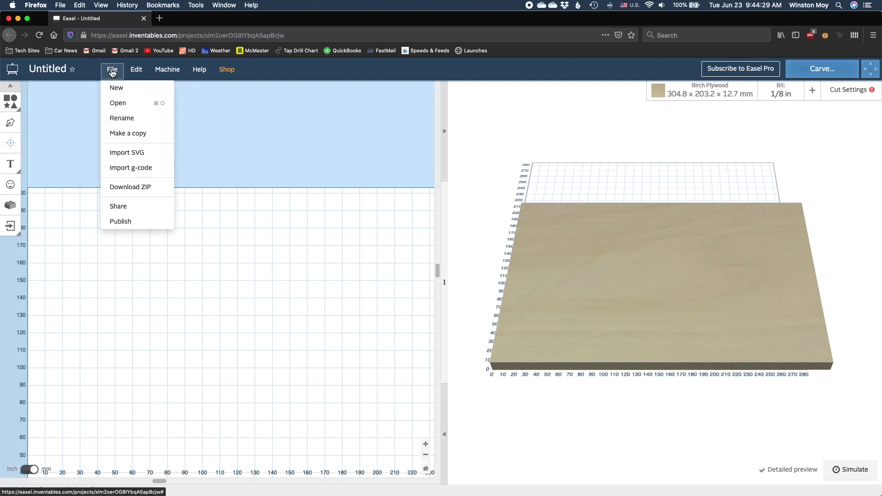
click(162, 171)
click(350, 117)
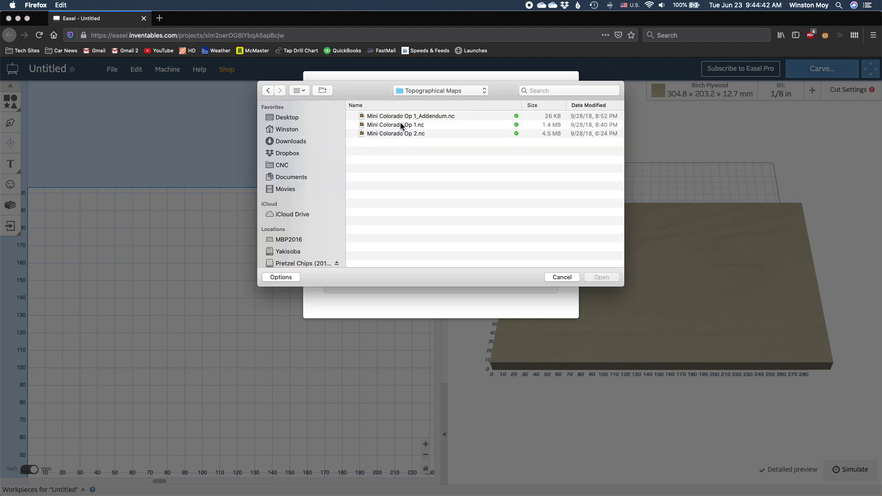
click(401, 125)
click(602, 278)
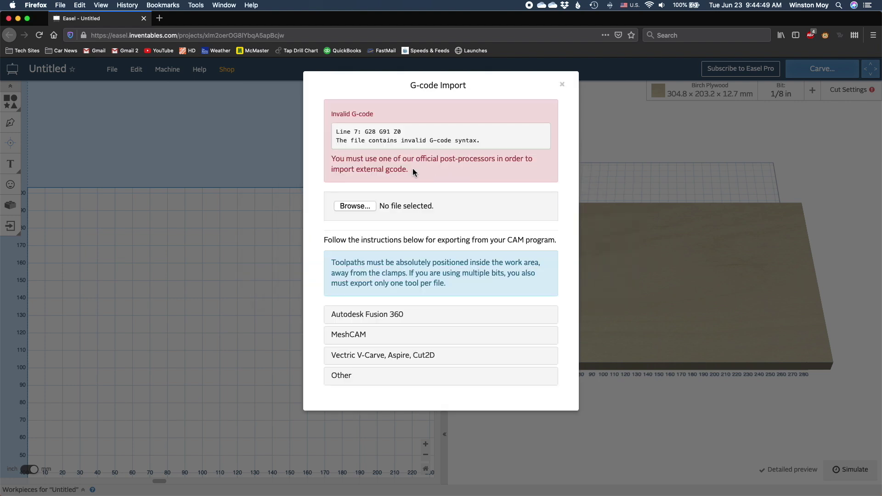
drag(408, 170, 331, 159)
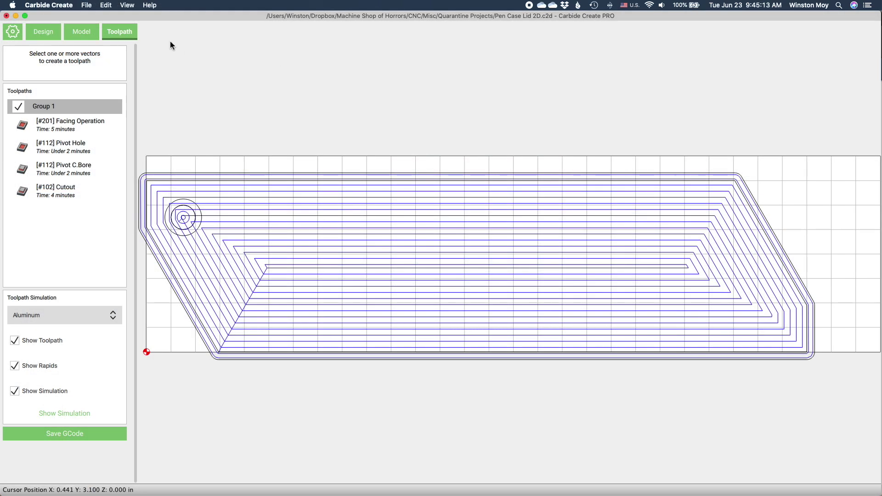
Step: Check the post-processor selection, then disable the Pivot Hole, Pivot C.Bore and Cutout toolpaths
click(106, 5)
click(143, 64)
right_click(88, 146)
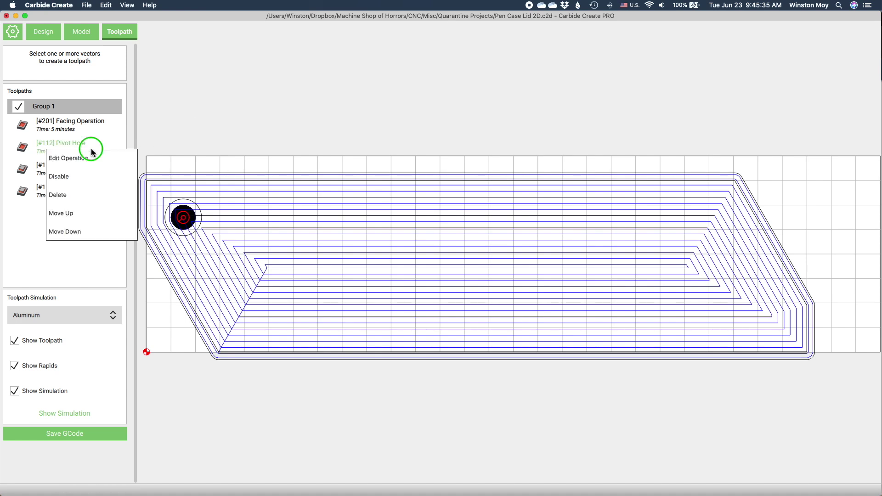
click(77, 175)
right_click(71, 174)
click(62, 199)
right_click(57, 192)
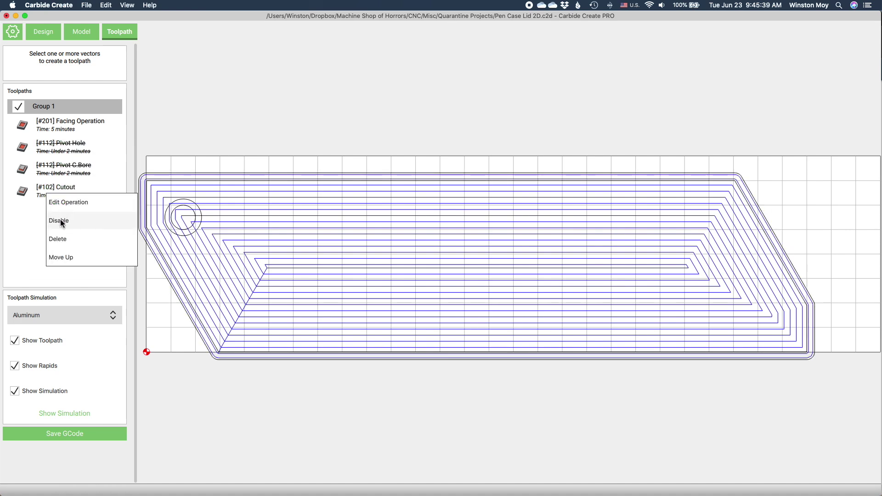
click(60, 220)
Step: Save the facing-only G-code as Step 1
click(48, 435)
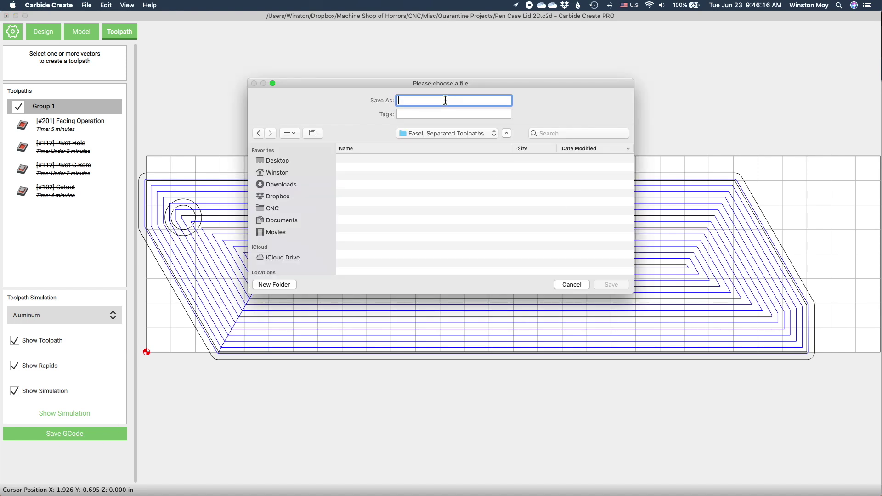
text(Step 1)
click(599, 284)
Step: Disable Facing, re-enable Pivot Hole and Pivot C.Bore, and save their G-code as Step 2
right_click(90, 122)
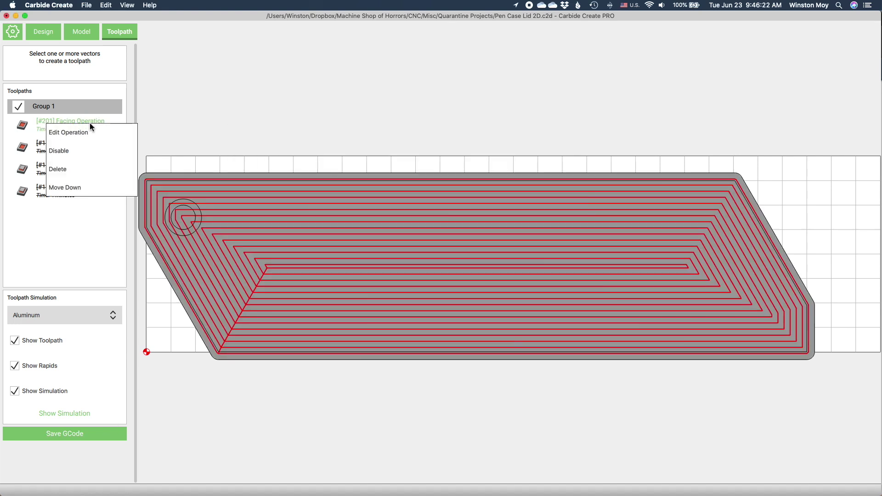
click(74, 148)
right_click(70, 146)
click(70, 171)
right_click(70, 170)
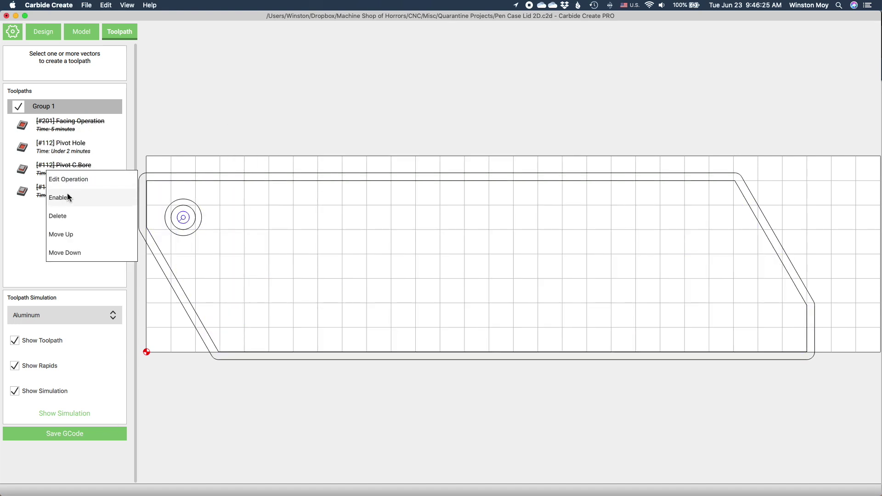
click(67, 193)
click(68, 435)
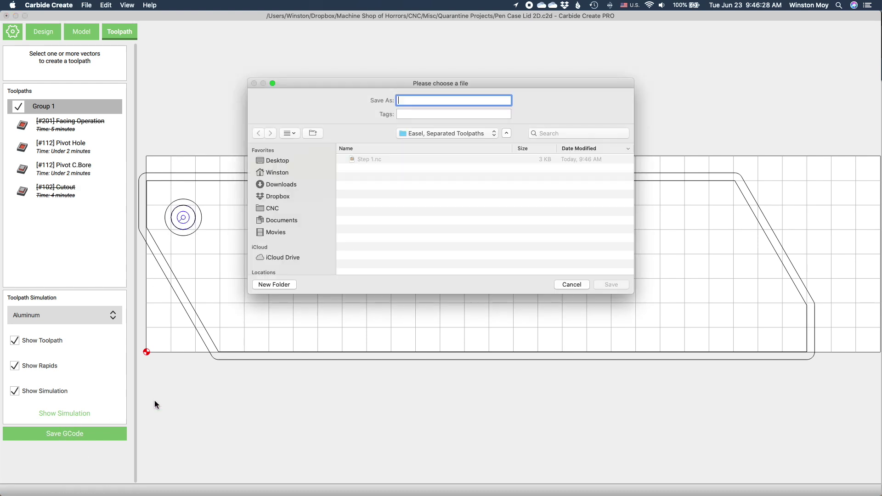
text(Step 2)
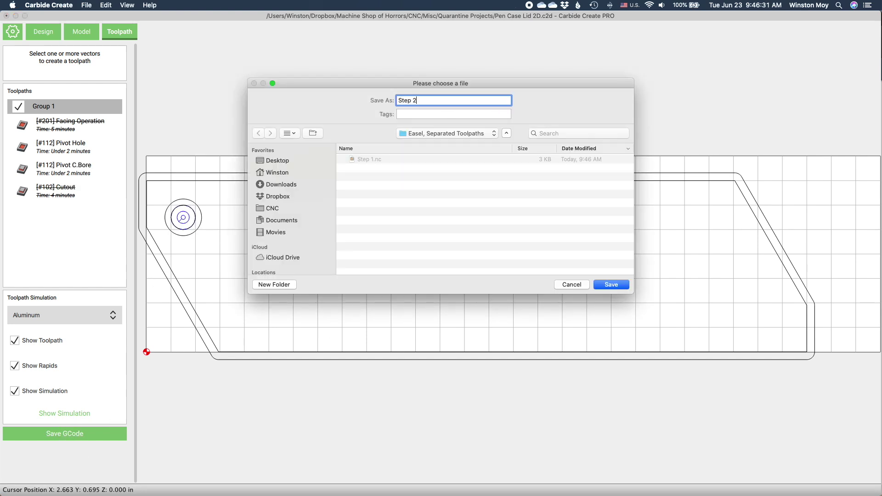
click(611, 285)
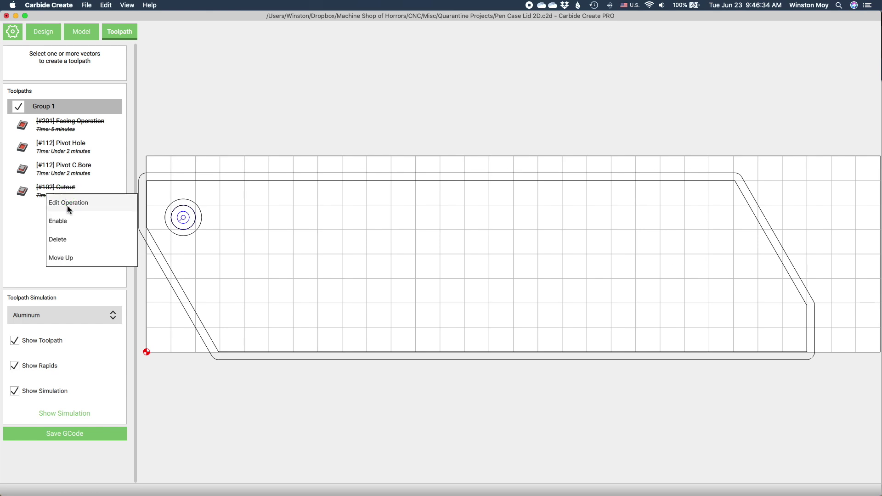
Step: Disable both pivot toolpaths and export G-code for the Cutout alone
right_click(70, 173)
click(66, 200)
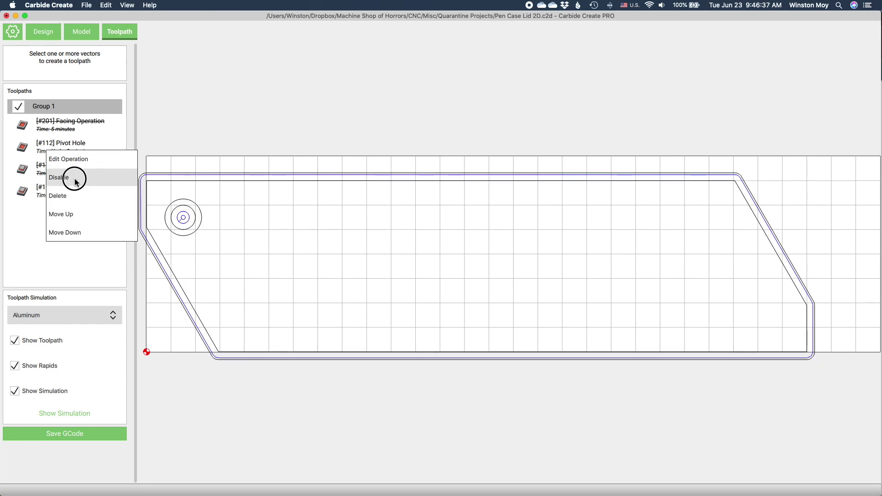
click(75, 181)
key(super+shift+s)
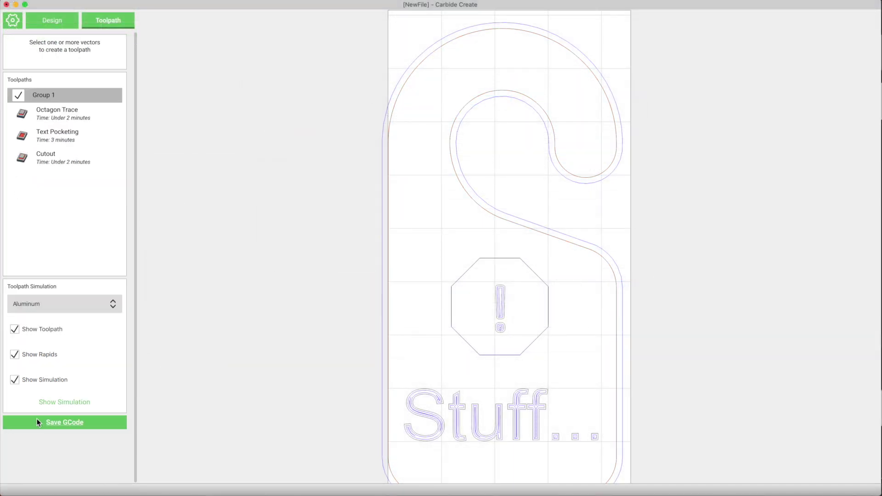
Step: Begin saving the door hanger G-code as Door Tag Cutout.nc in the DOOR DISTURB SIGN folder
click(46, 420)
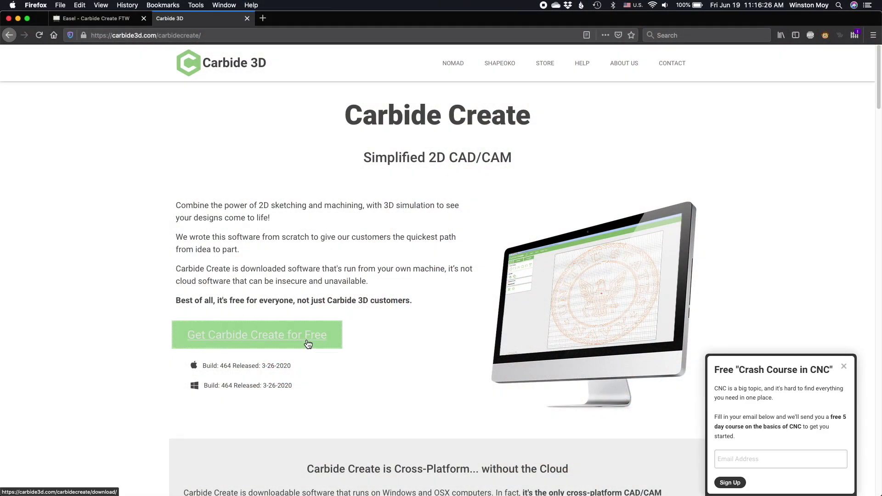
Step: Choose "Get Carbide Create for Free" on carbide3d.com/carbidecreate
click(308, 344)
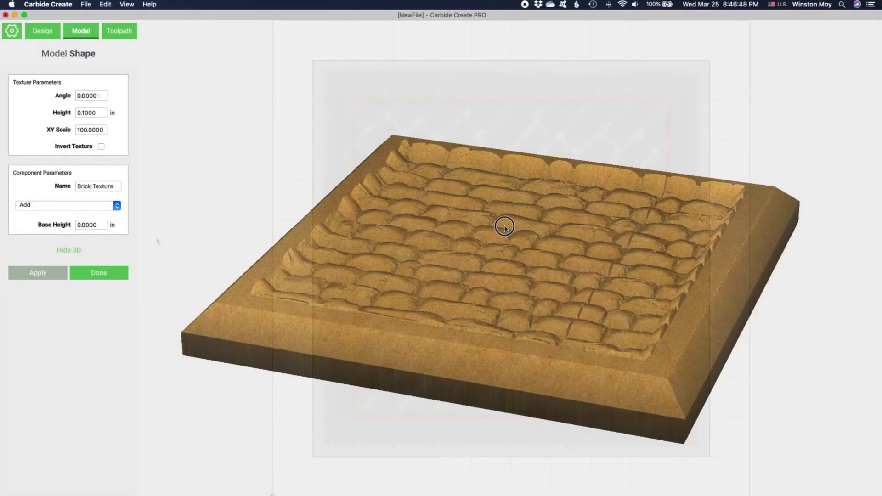
Step: Orbit the brick-textured and horse relief models in 3D, then return to the 2D top view
drag(502, 226, 610, 331)
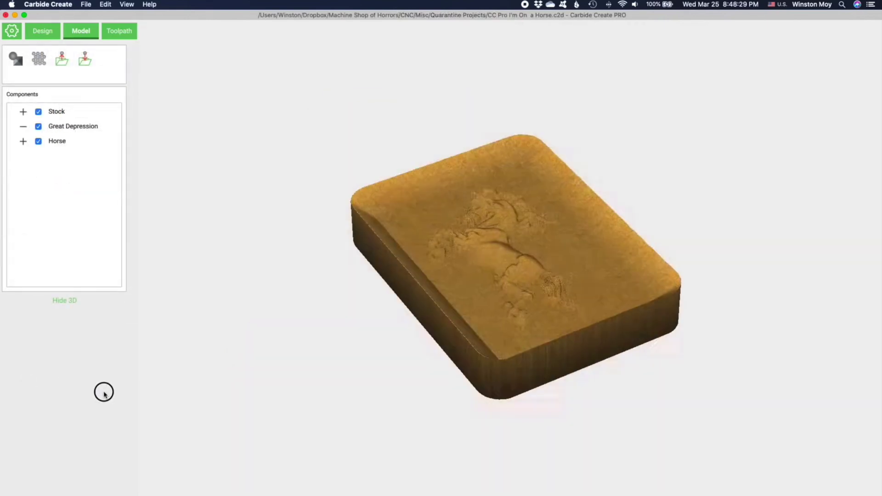
drag(104, 392, 167, 390)
click(65, 301)
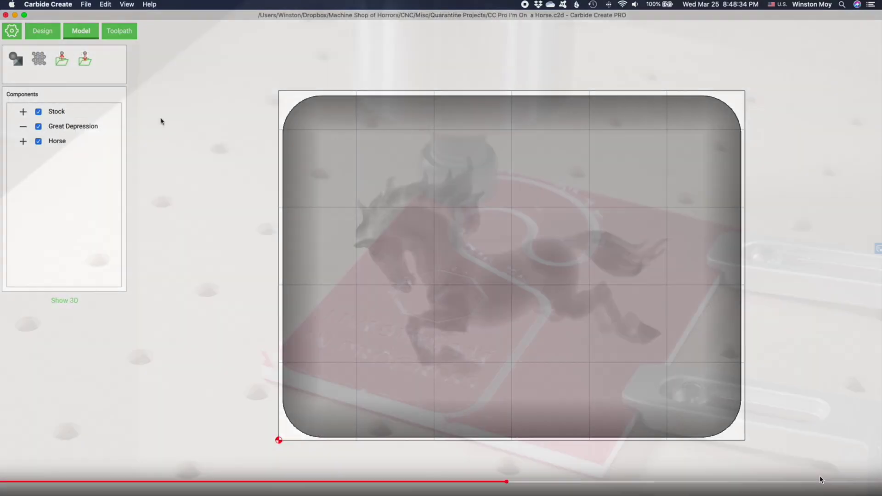